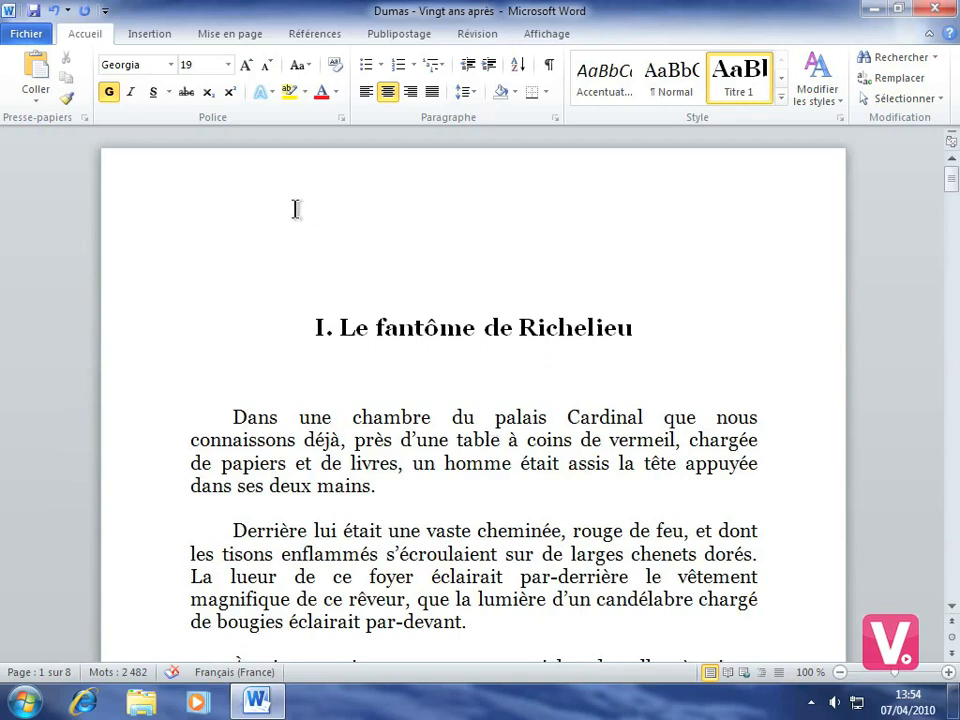
Step: Show the Backstage Informations page for the 'Dumas - Vingt ans après' document
left_click(25, 36)
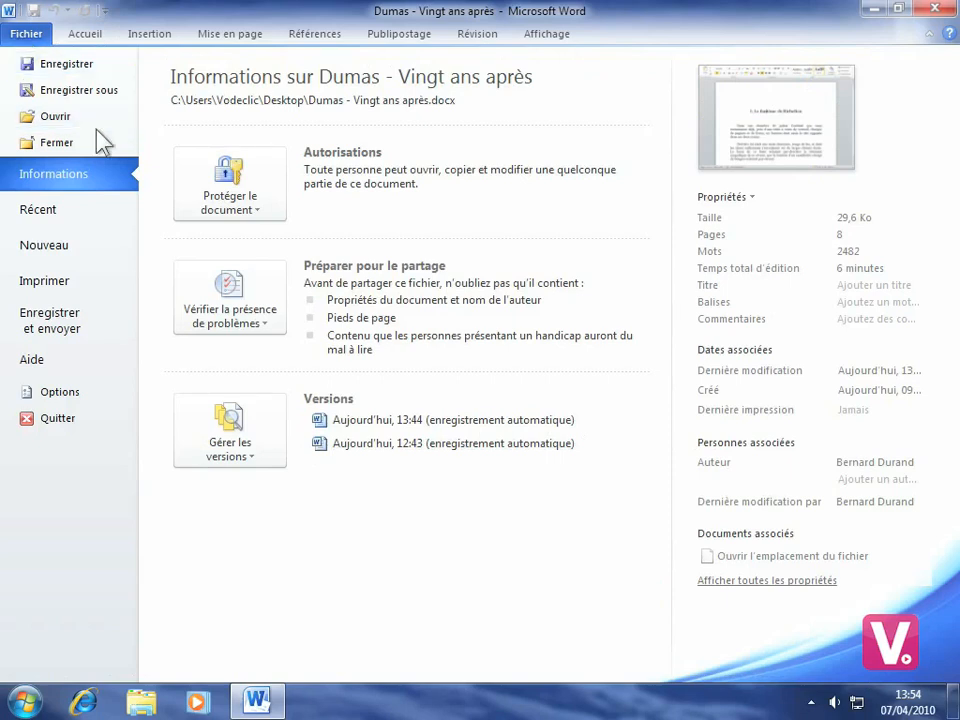
Step: Display the Enregistrer dans Windows Live options under Enregistrer et envoyer
left_click(72, 320)
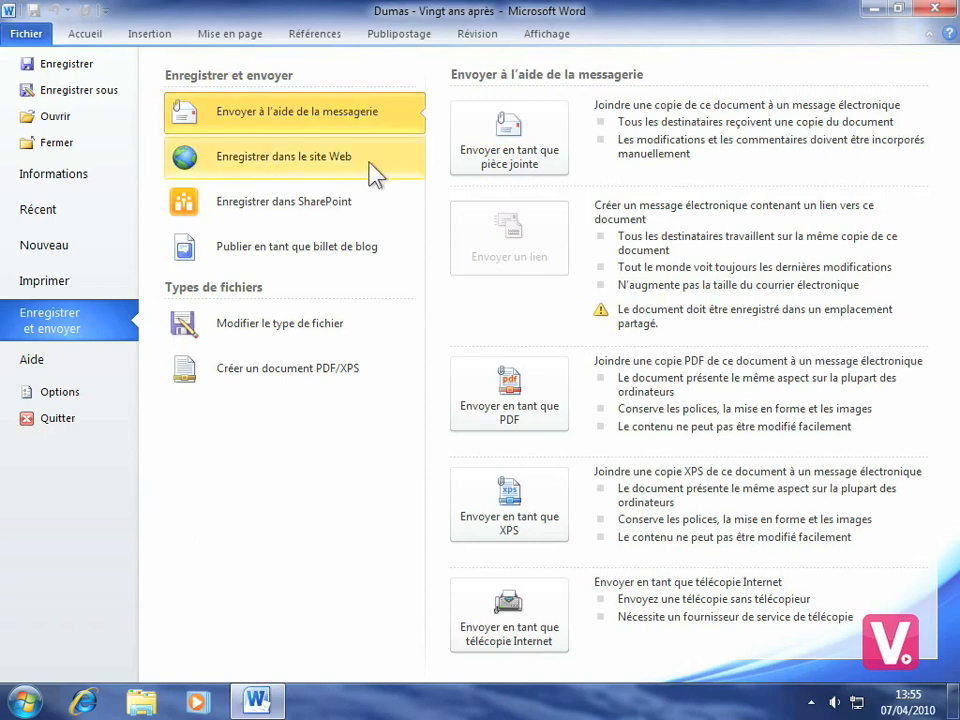
left_click(330, 168)
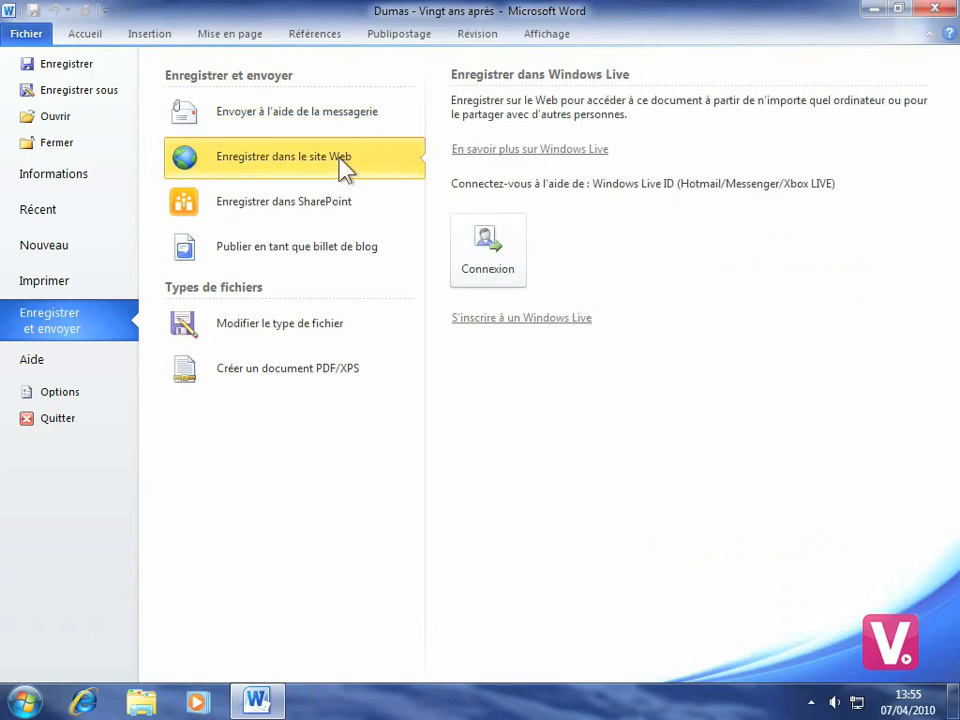
Step: Sign in to Windows Live with the suggested account e-mail and its password
left_click(500, 262)
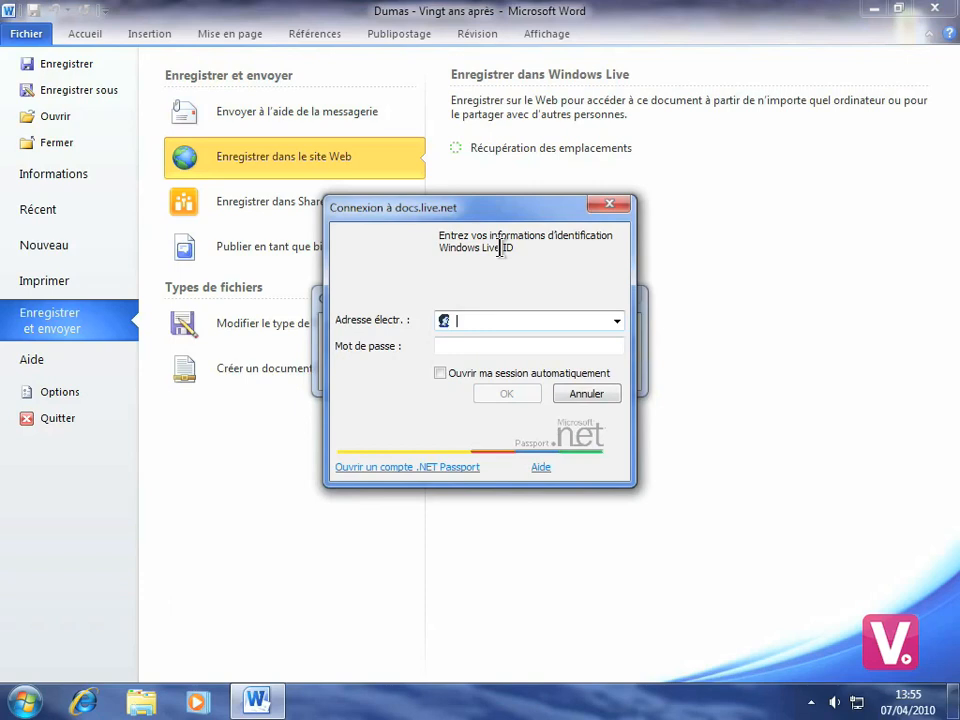
type("al")
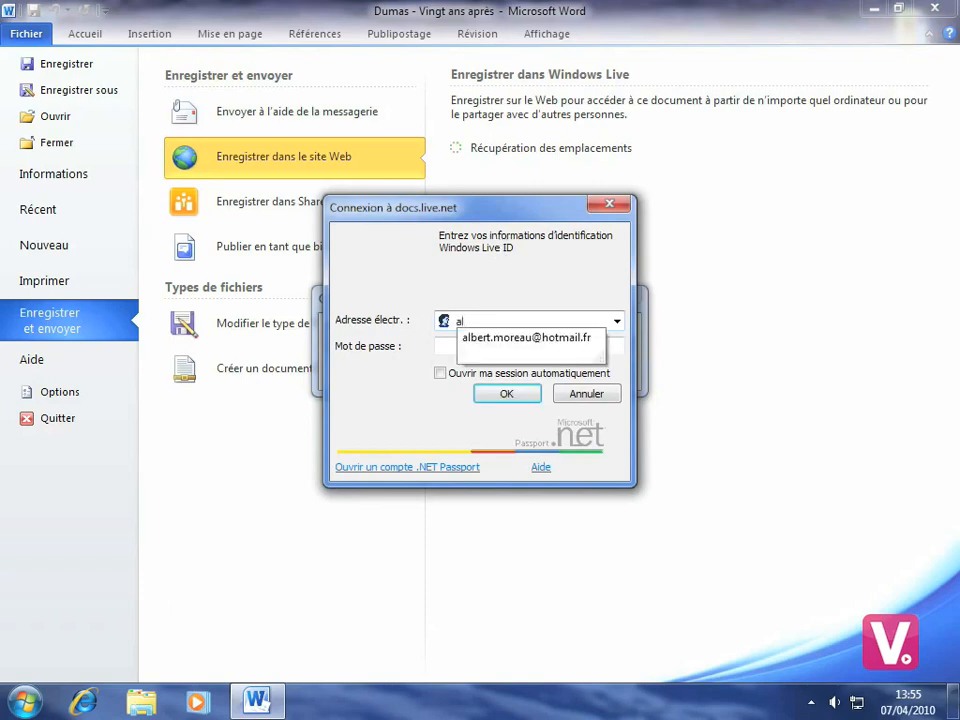
left_click(527, 340)
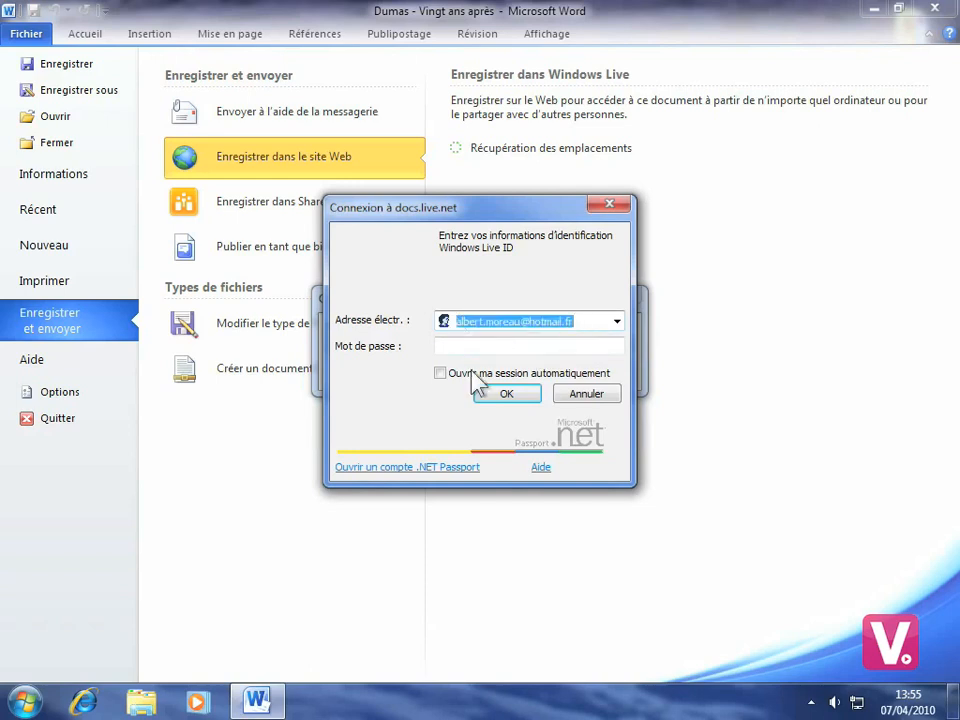
left_click(493, 347)
type("••••••••")
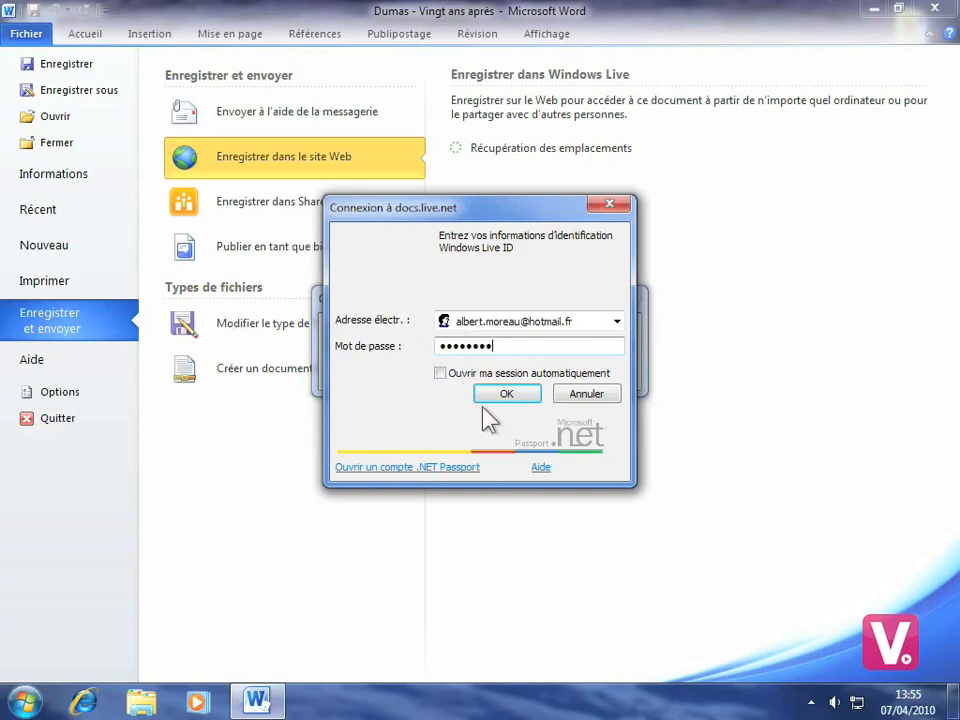
left_click(507, 394)
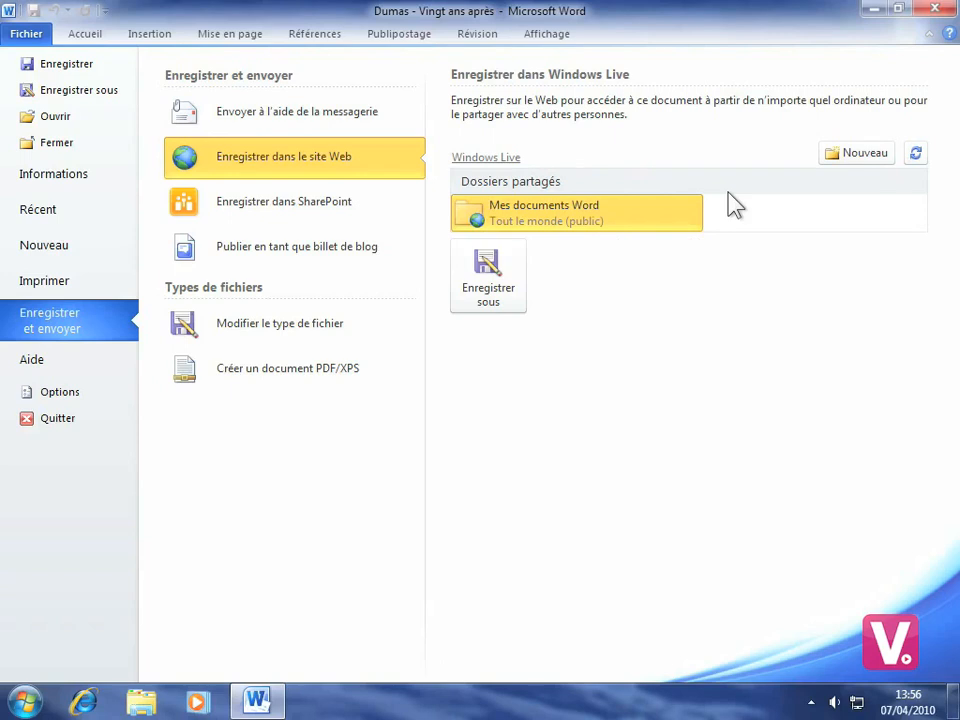
Step: Start a new SkyDrive folder, signing in with the account e-mail and password without saving the password
left_click(864, 153)
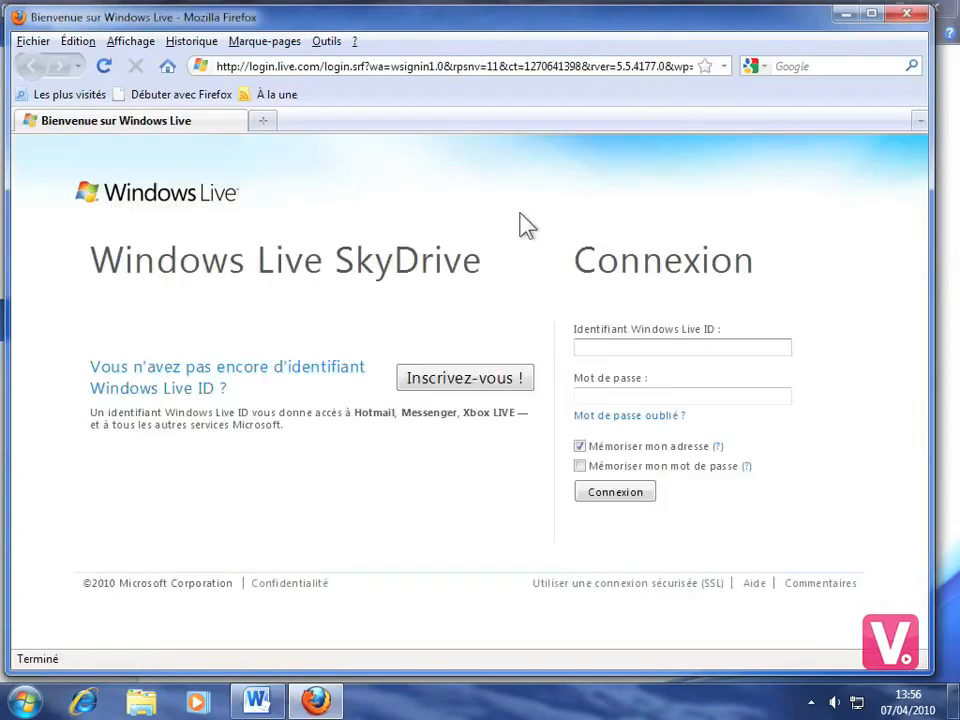
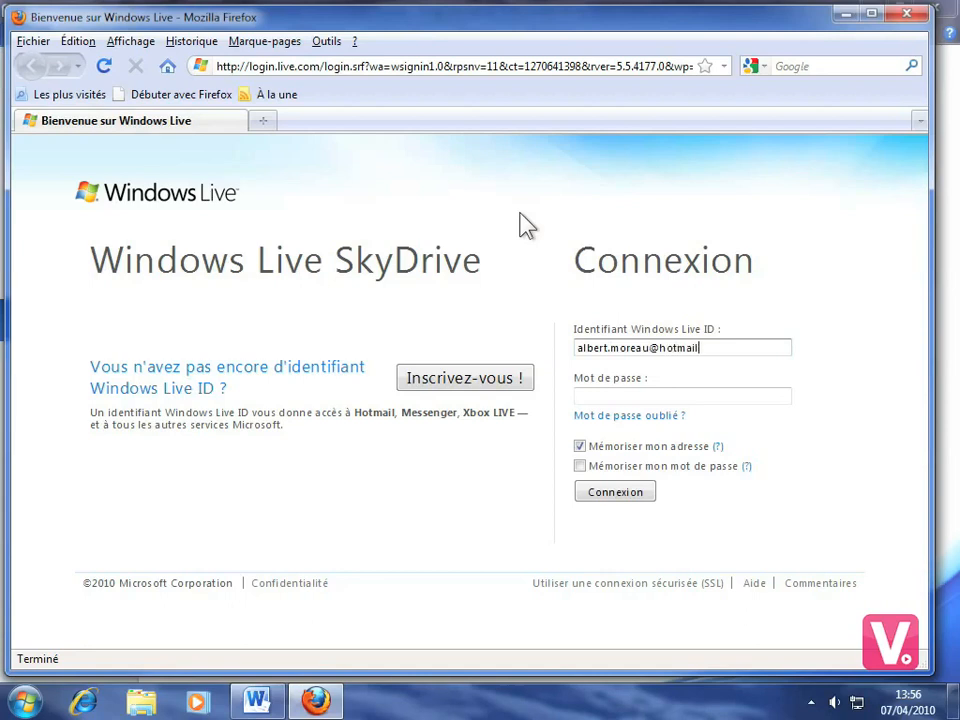
left_click(620, 396)
type("•••••••••")
left_click(605, 494)
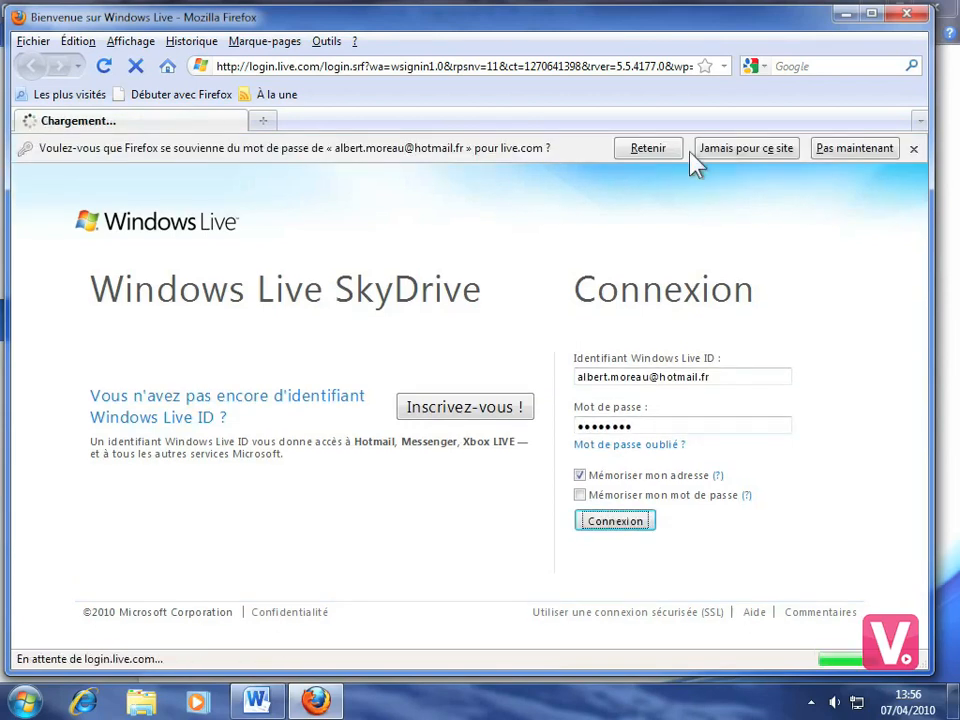
left_click(852, 151)
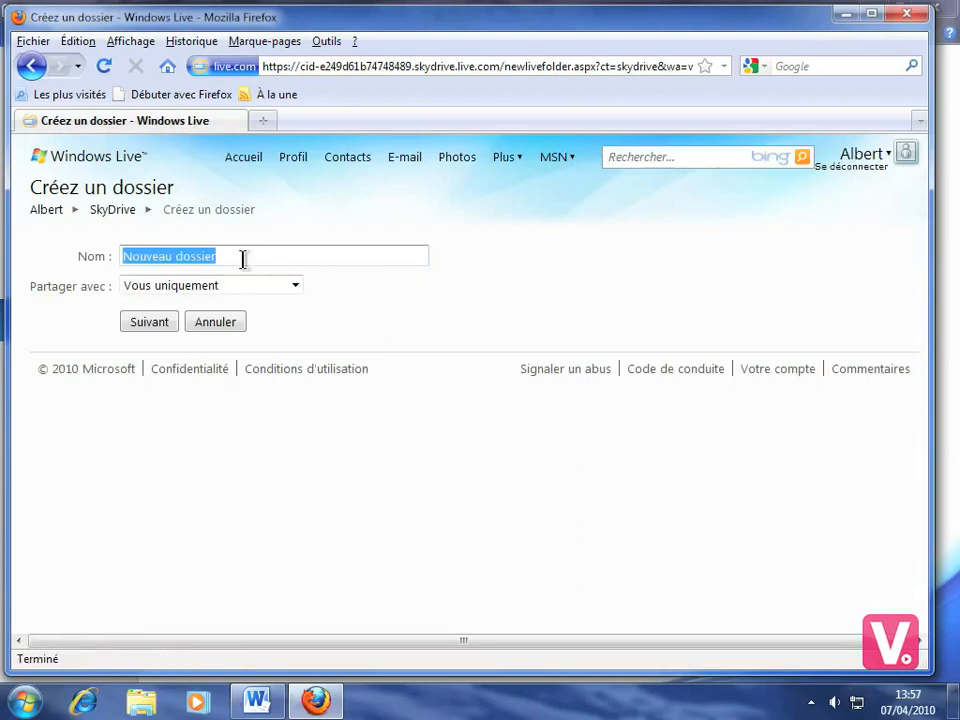
Step: Create the folder 'Mon travail Word 2010' shared with Tout le monde (public)
type("Mon")
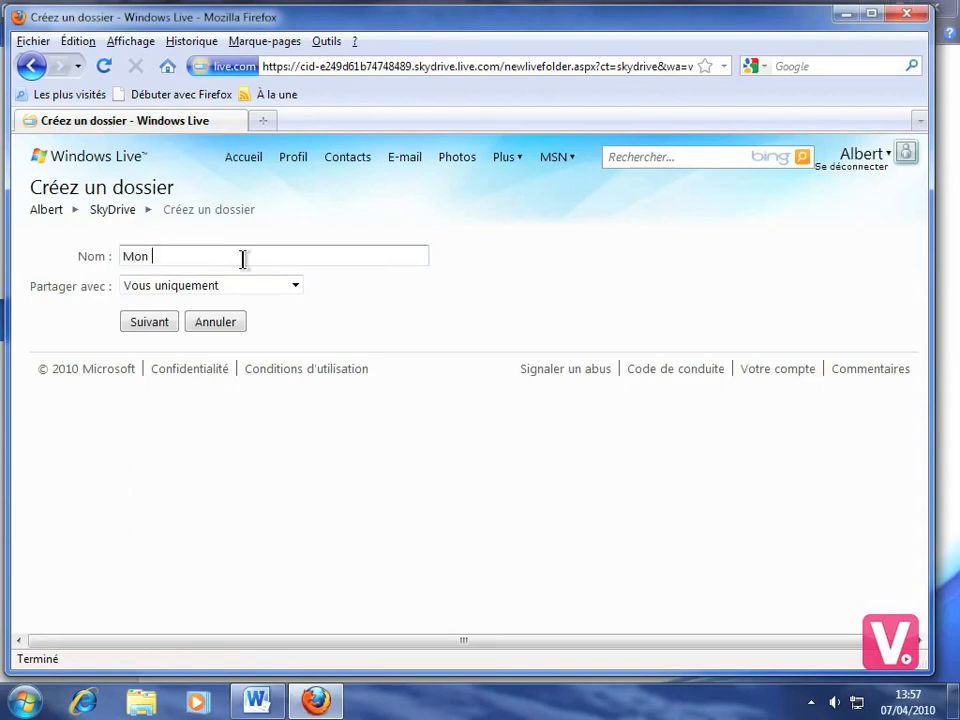
type(" travail Word 2010")
left_click(295, 287)
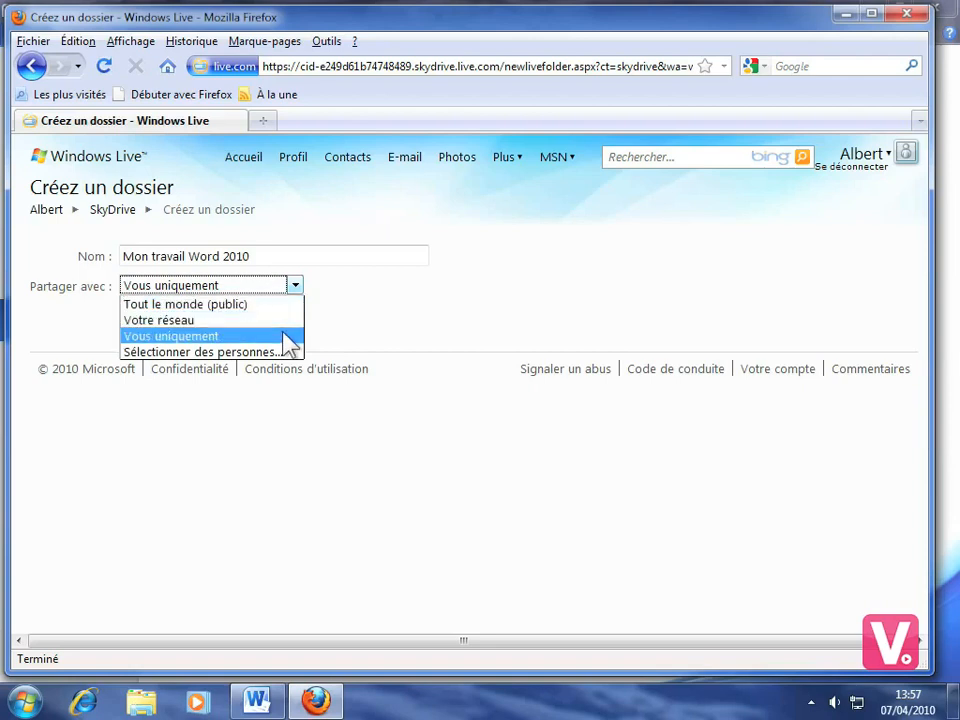
left_click(241, 304)
left_click(163, 331)
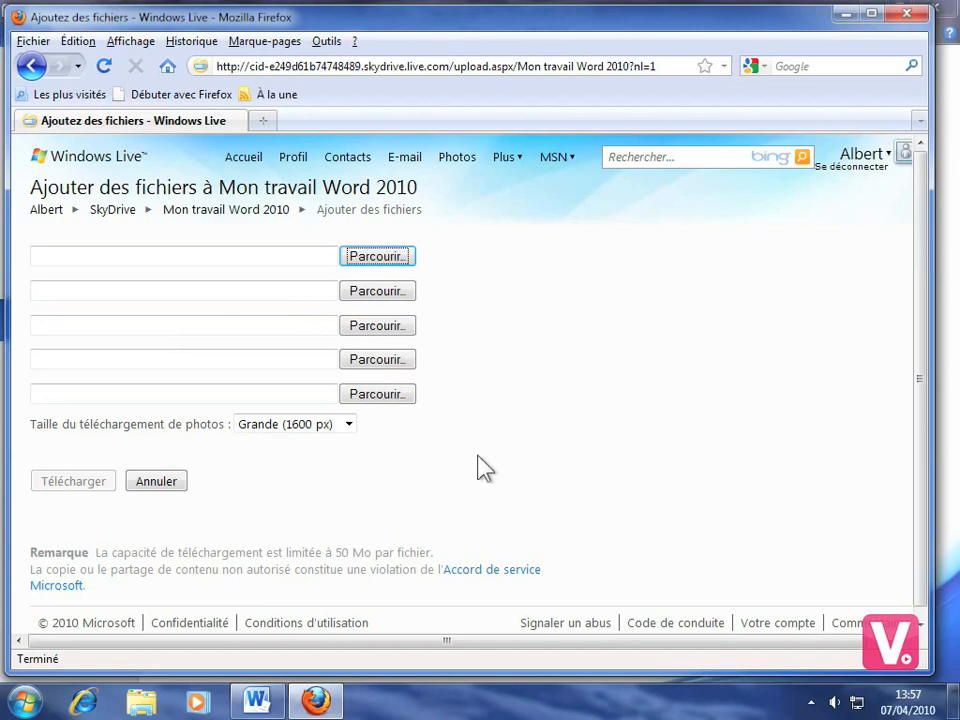
Step: Back in Word, refresh the web folders and save as into 'Mon travail Word 2010'
left_click(258, 702)
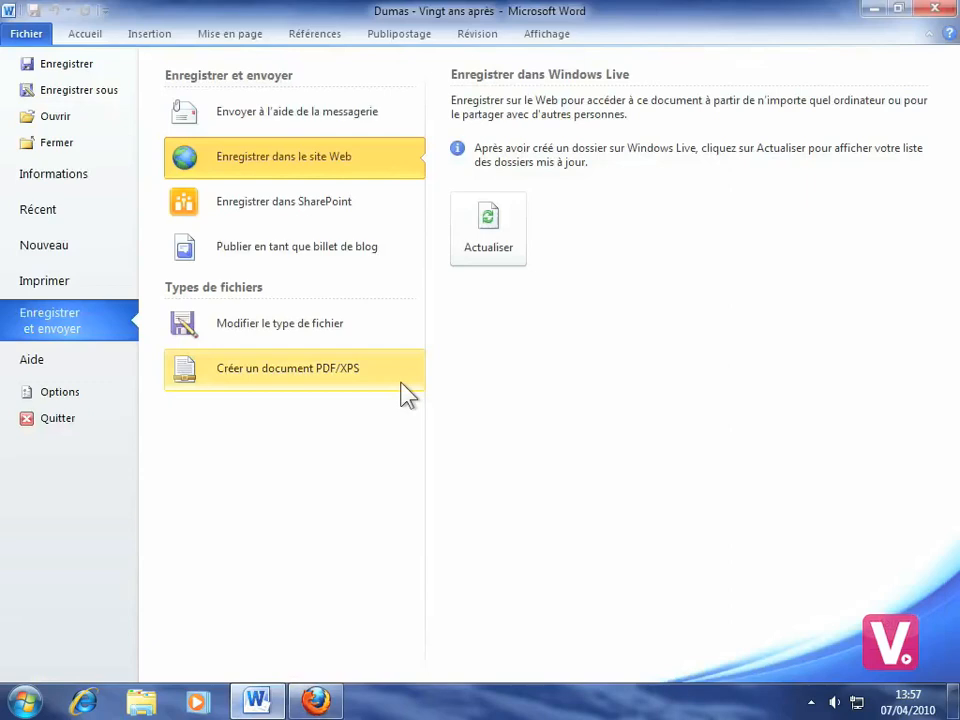
left_click(489, 213)
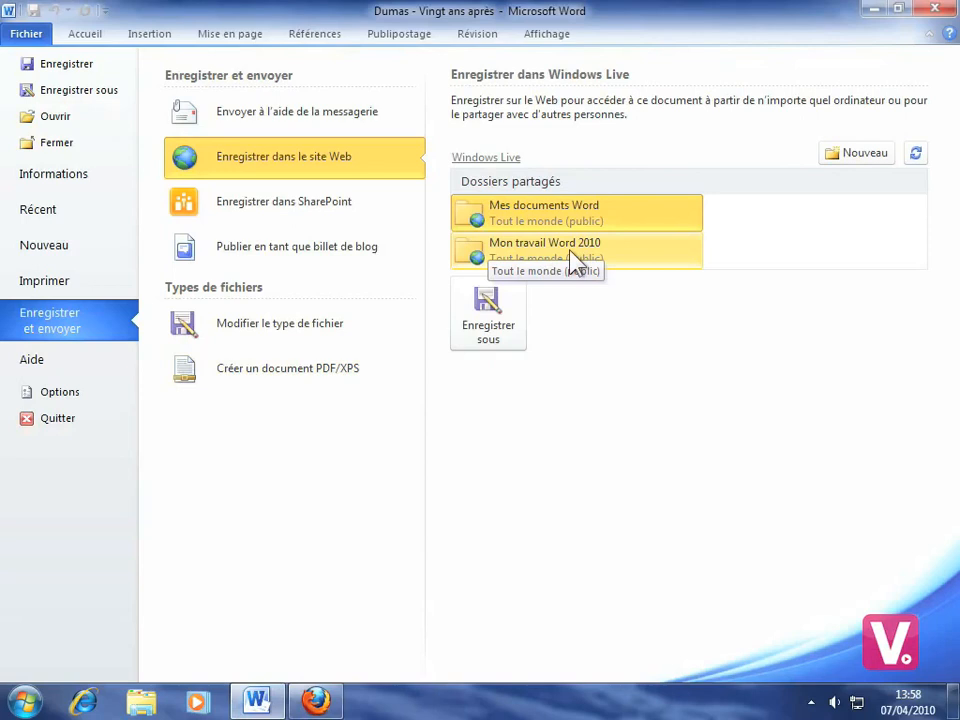
left_click(535, 258)
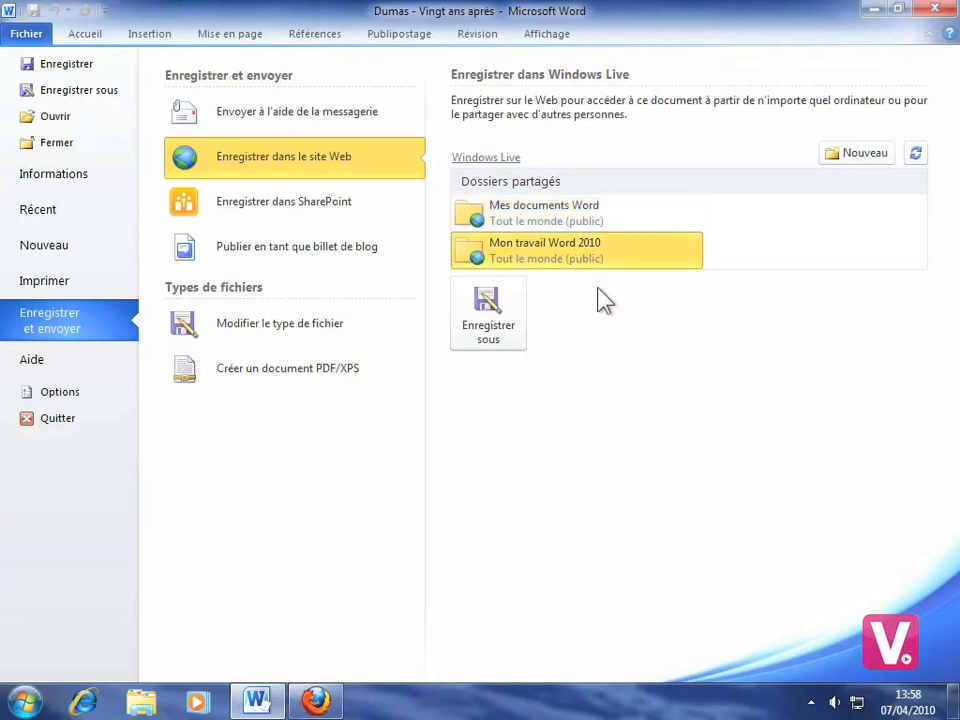
left_click(490, 312)
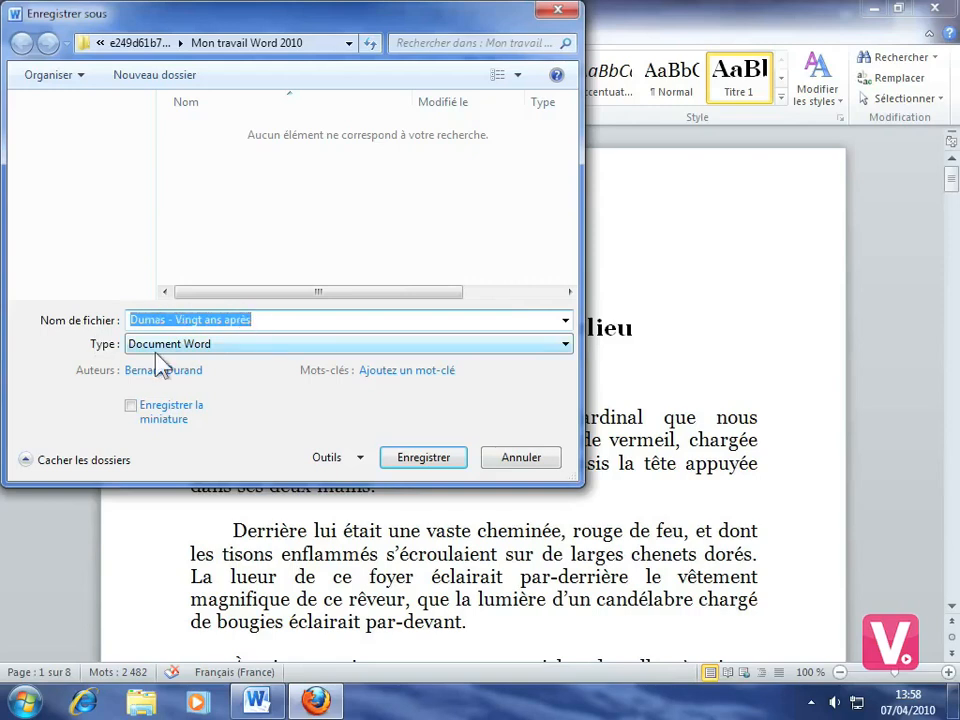
Step: Upload the document into the SkyDrive folder and return to the Firefox upload page
left_click(432, 460)
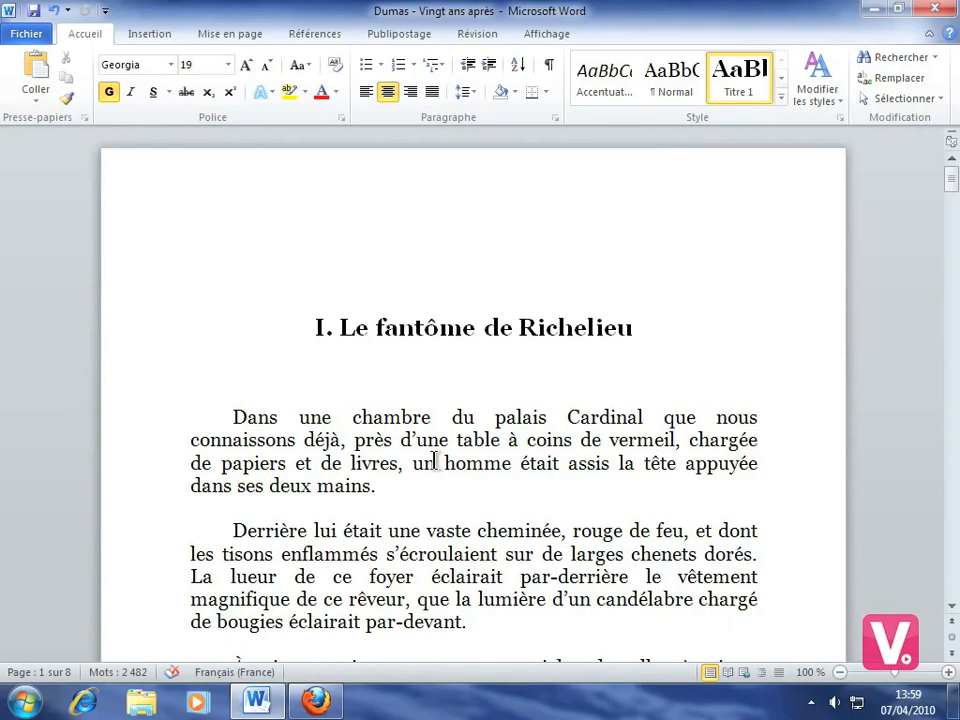
left_click(334, 702)
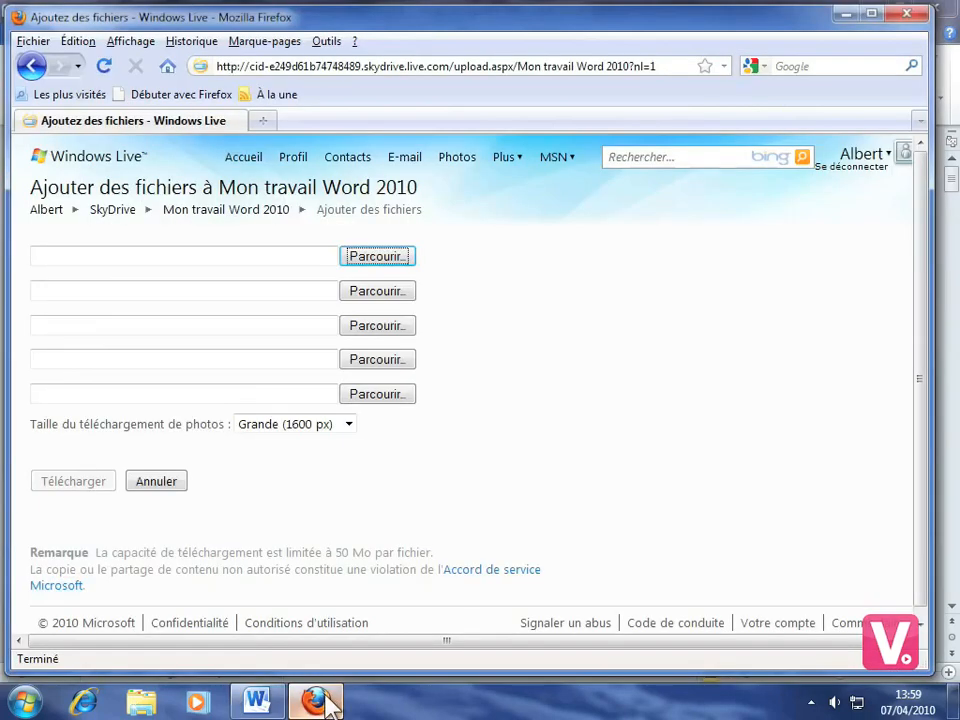
Step: Open the 'Mon travail Word 2010' folder page to confirm the file, then close Firefox
left_click(217, 221)
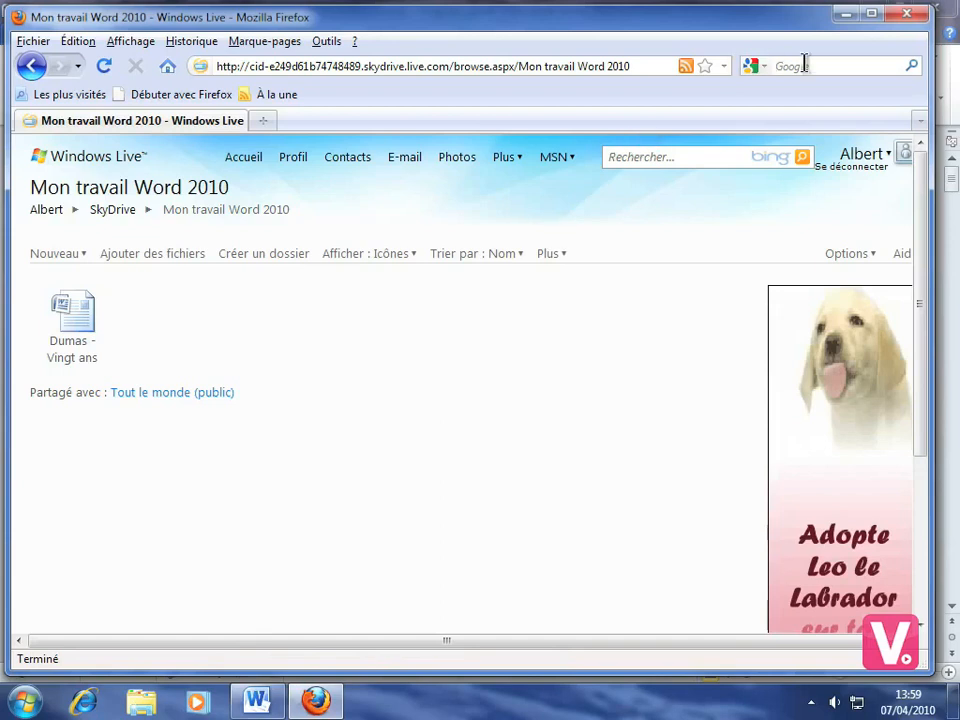
left_click(911, 20)
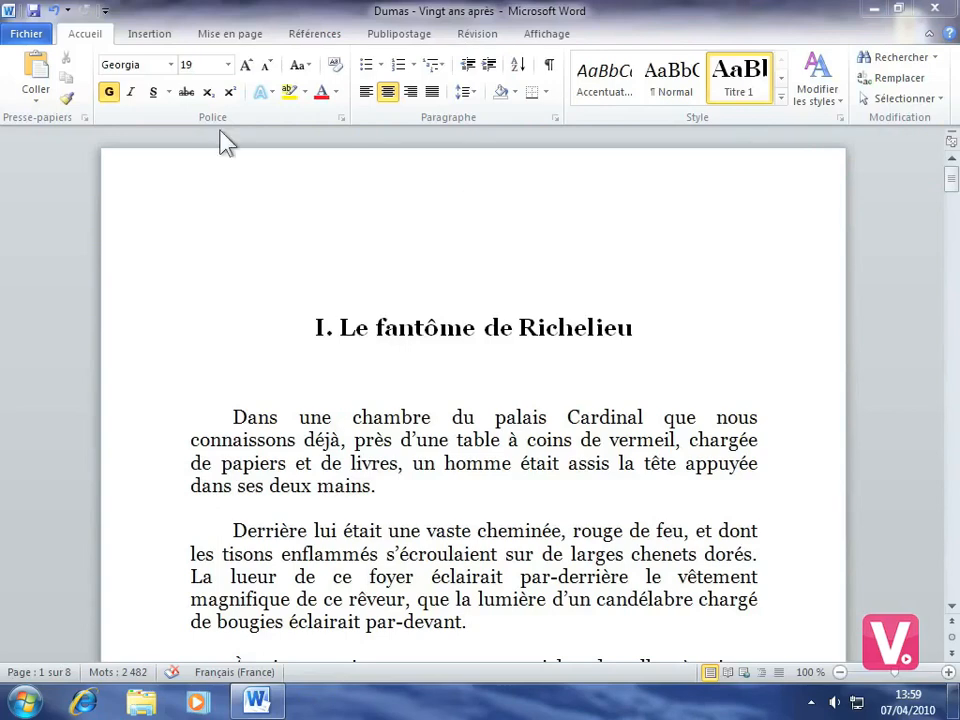
Step: Display the Enregistrer dans SharePoint options via Fichier > Enregistrer et envoyer
left_click(25, 33)
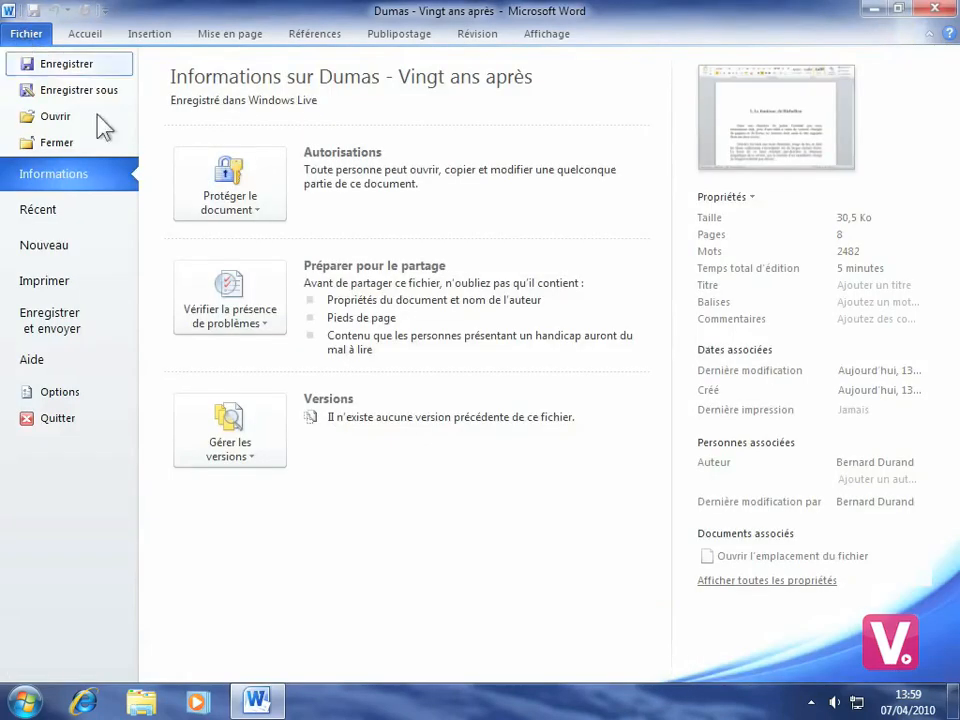
left_click(57, 336)
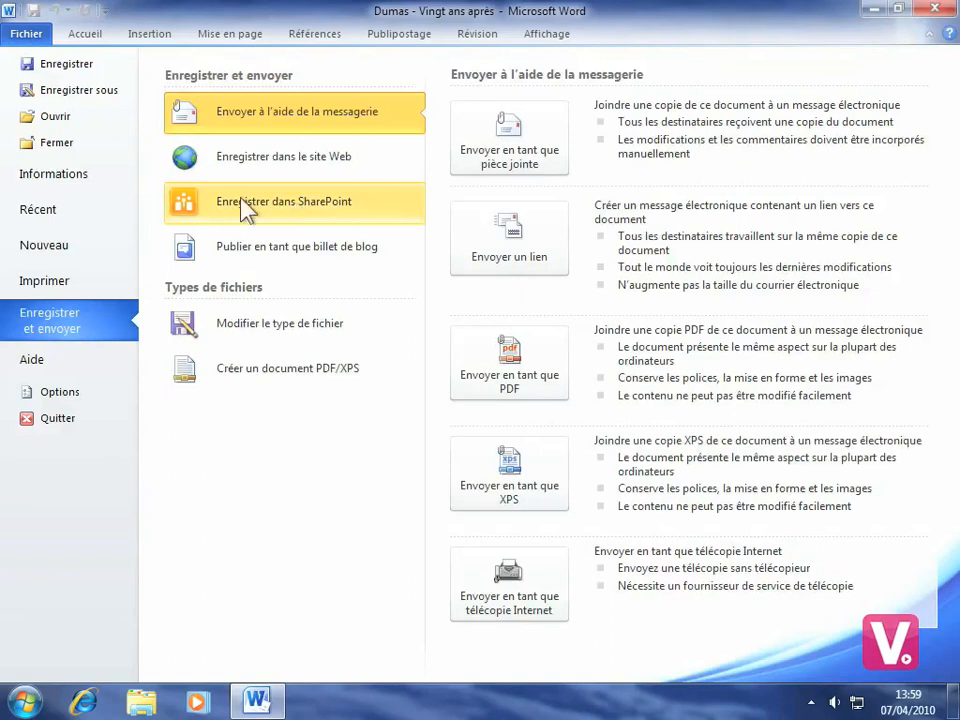
left_click(305, 208)
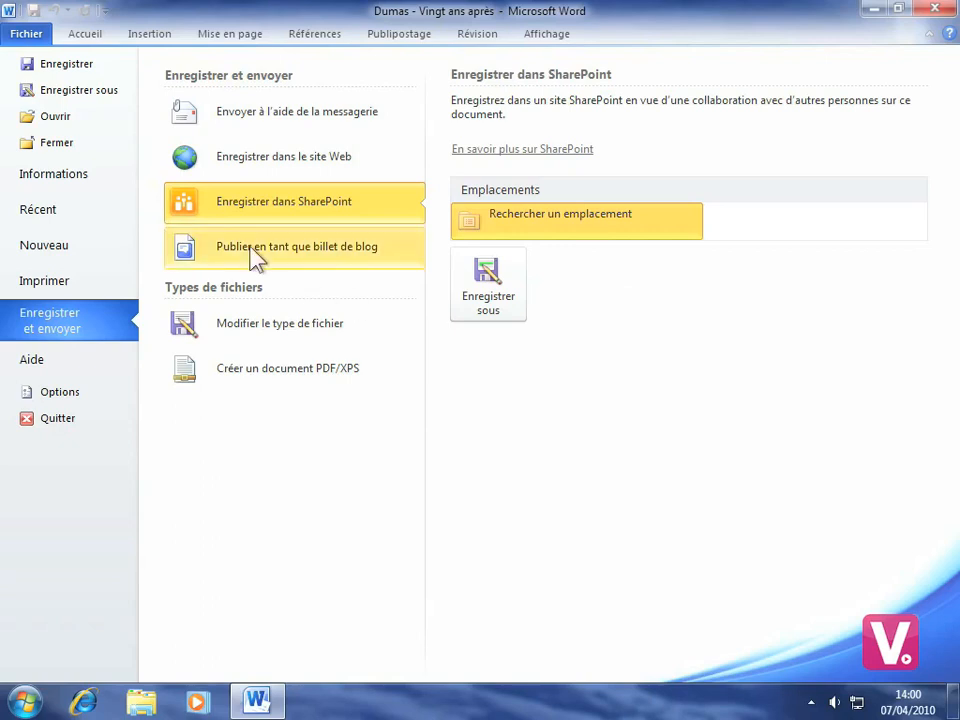
Step: Turn the Dumas document into a blog post draft, choosing Enregistrer plus tard for the account
left_click(333, 262)
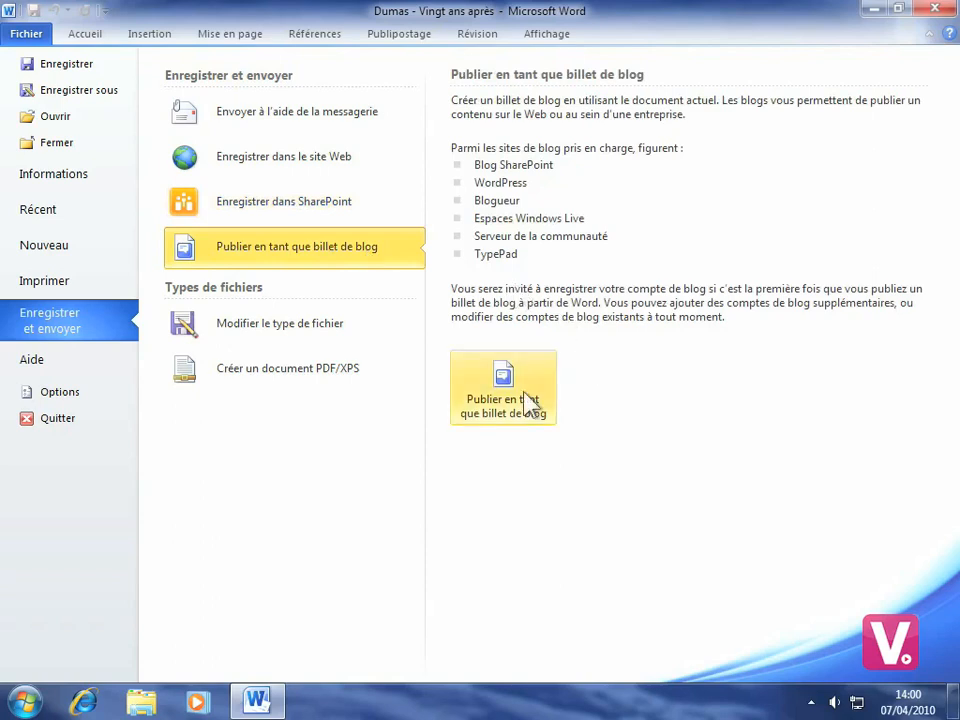
left_click(503, 372)
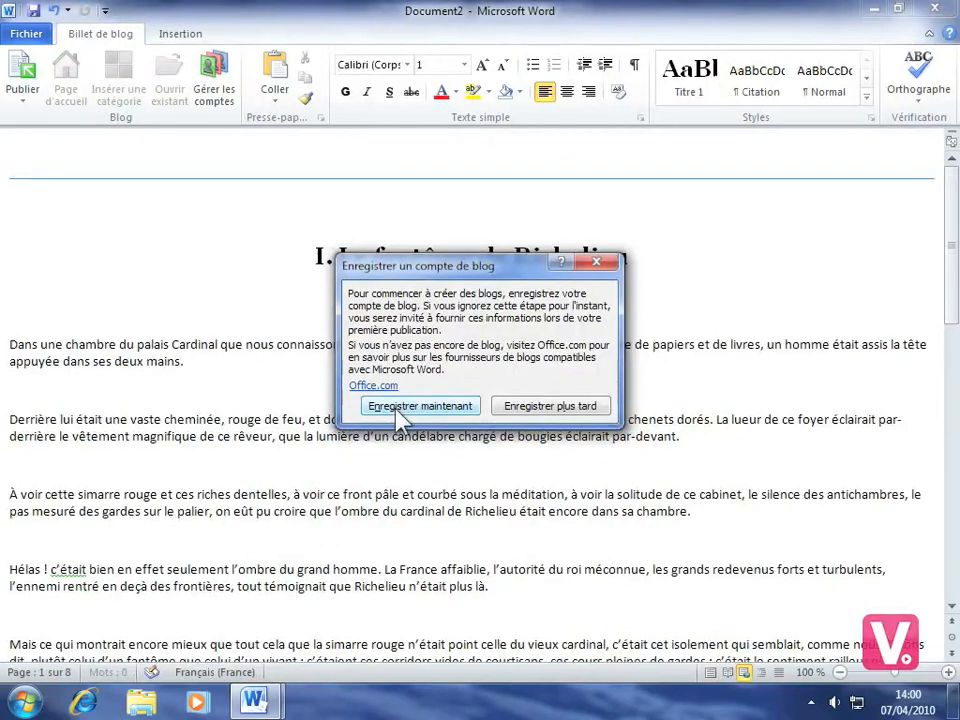
left_click(548, 412)
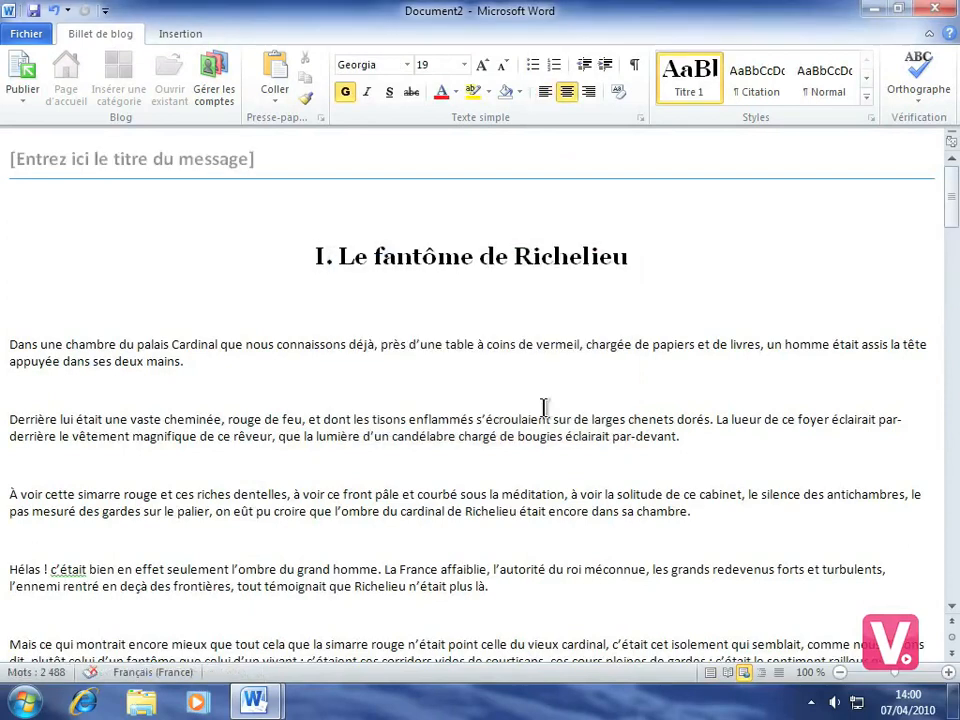